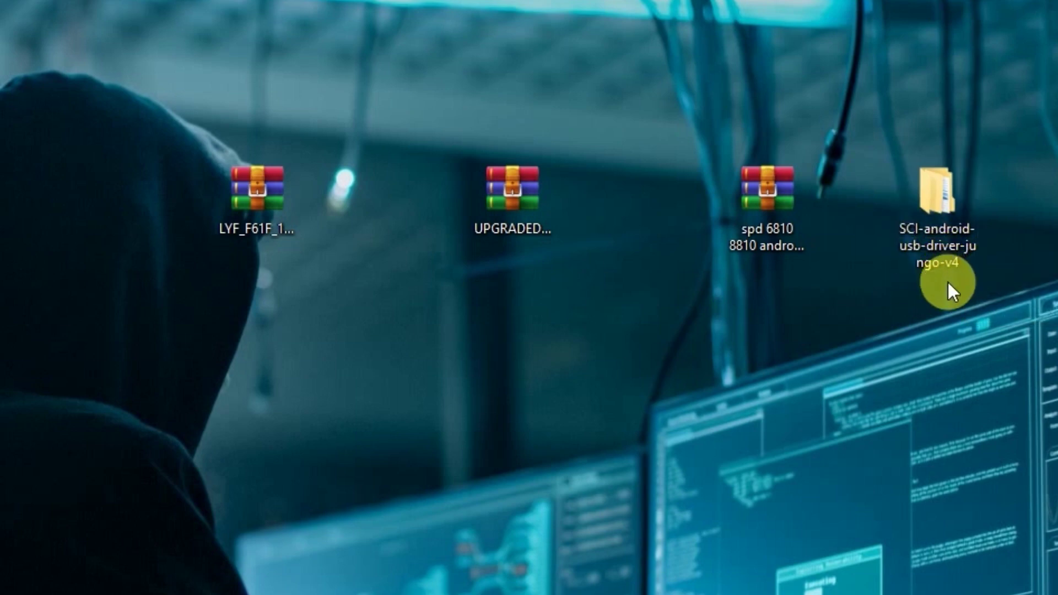
# Open the x64 folder inside SCI-android-usb-driver-jungo-v4 and run the DPInst driver installer.
pyautogui.doubleClick(938, 200)
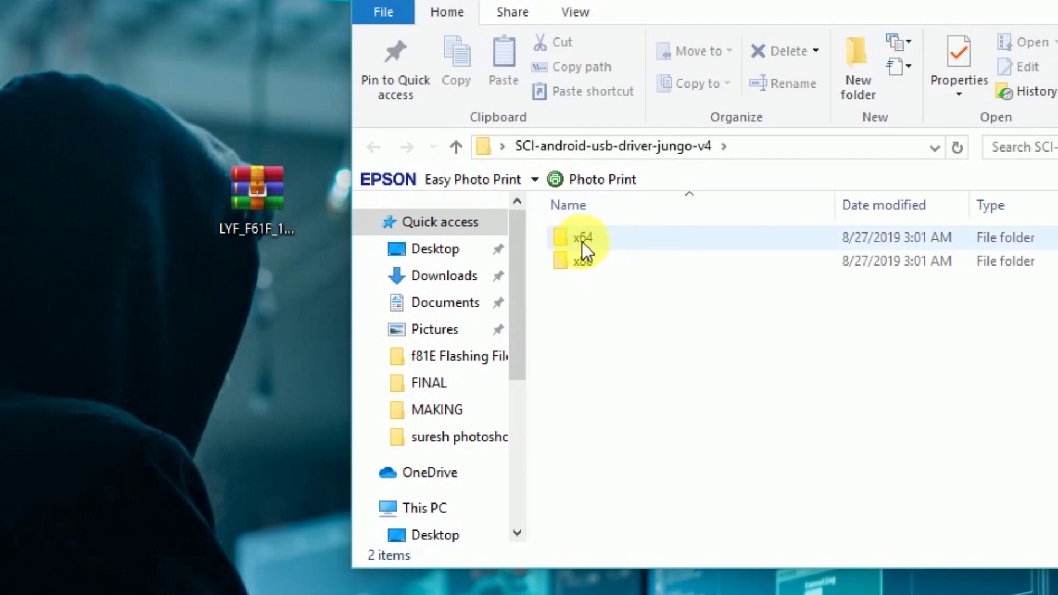
pyautogui.doubleClick(582, 243)
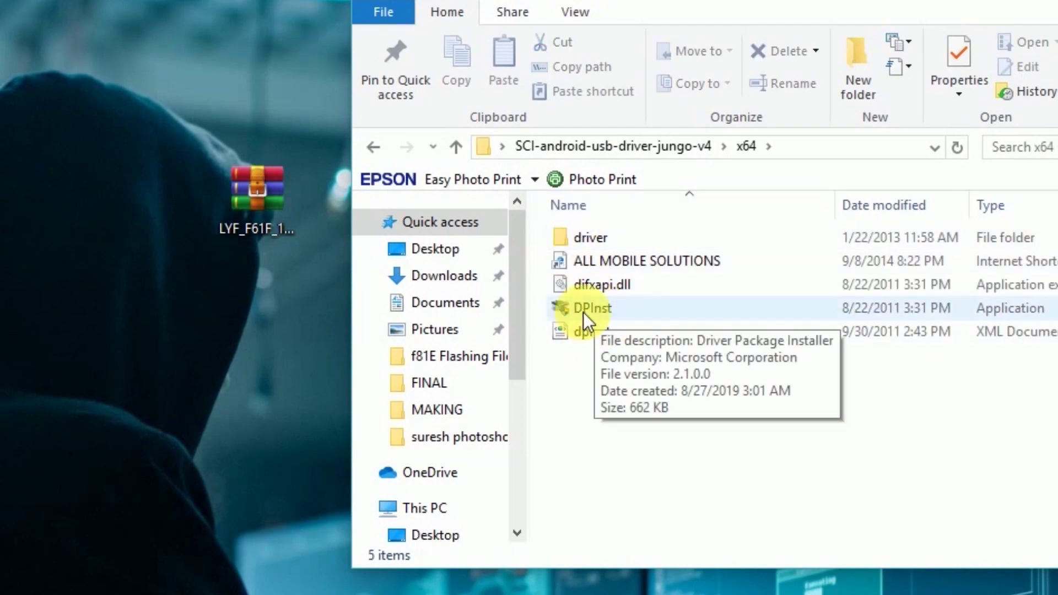
pyautogui.click(599, 309)
pyautogui.doubleClick(599, 309)
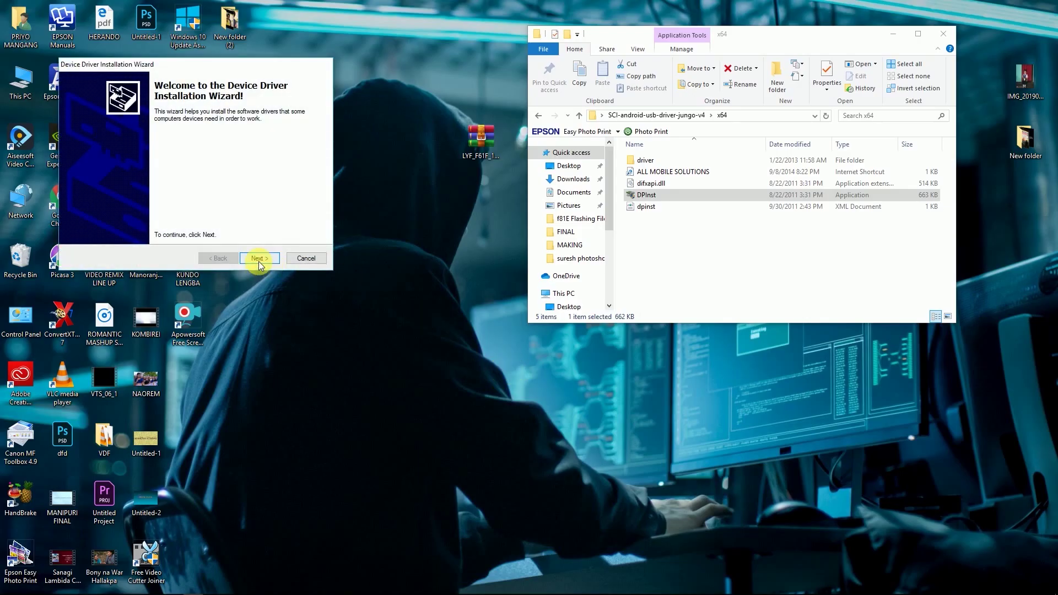
# Complete the Device Driver Installation Wizard to install the SPD USB drivers, and minimize the x64 folder window.
pyautogui.click(258, 258)
pyautogui.moveTo(232, 64); pyautogui.dragTo(542, 46)
pyautogui.scroll(-1, 528, 203)
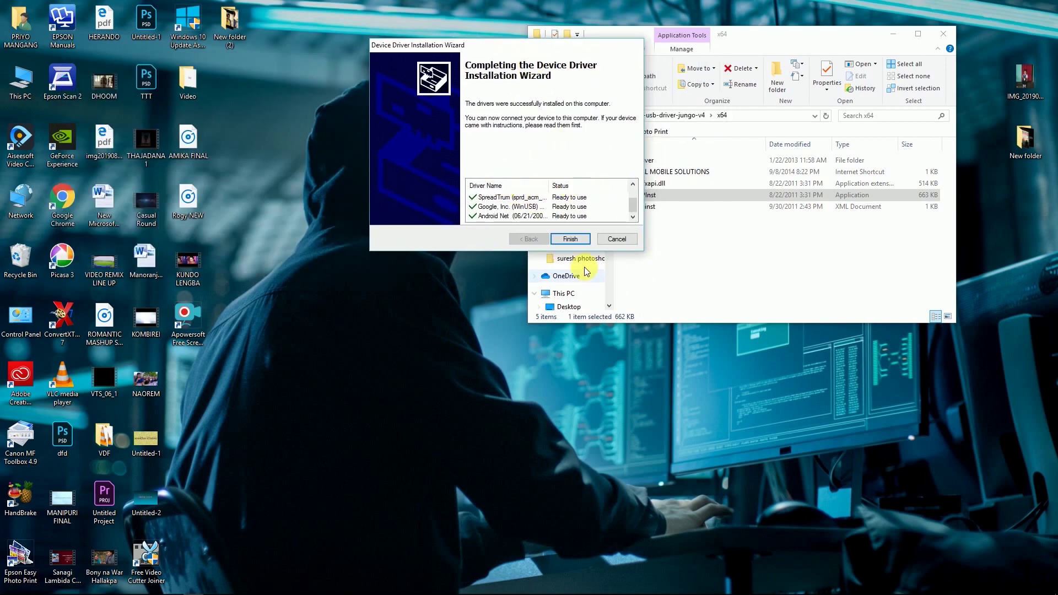
pyautogui.click(569, 238)
pyautogui.click(800, 231)
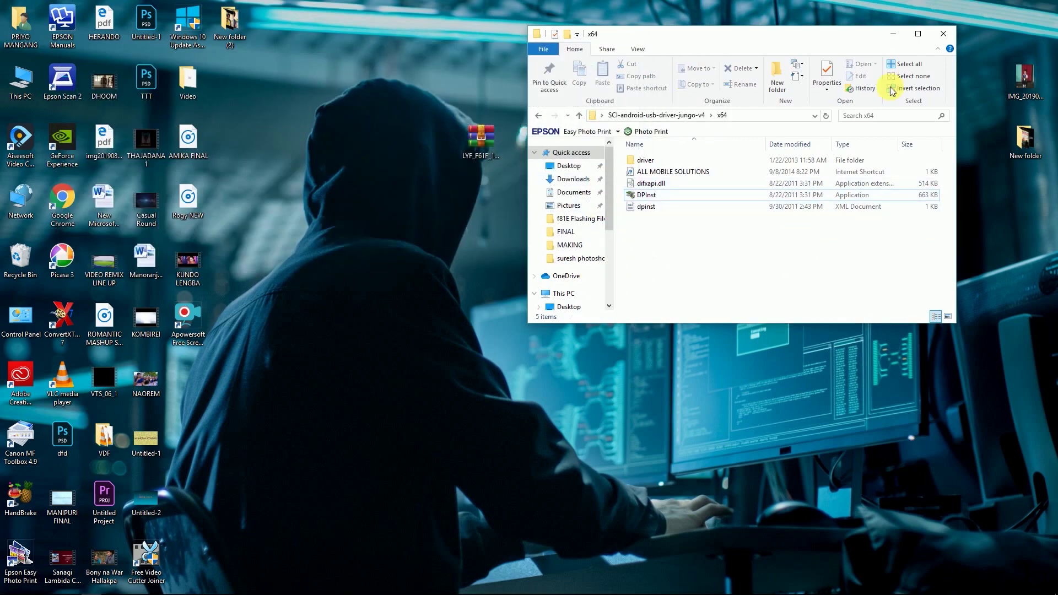
pyautogui.click(893, 36)
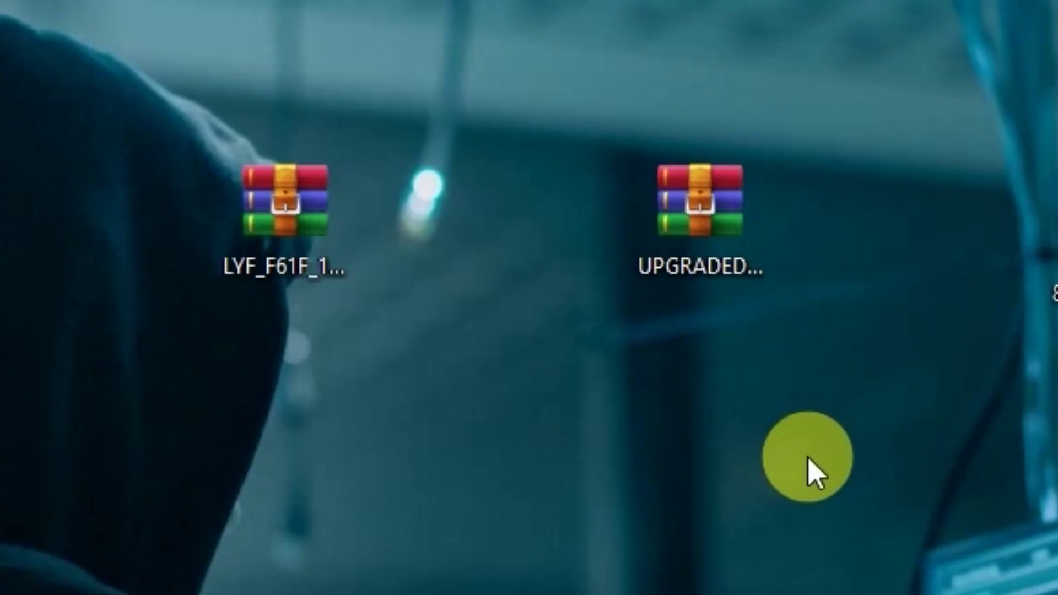
# Extract the UPGRADEDOWNLOAD_R17.0.0001 archive on the desktop and place the extracted folder below the archive.
pyautogui.click(605, 144)
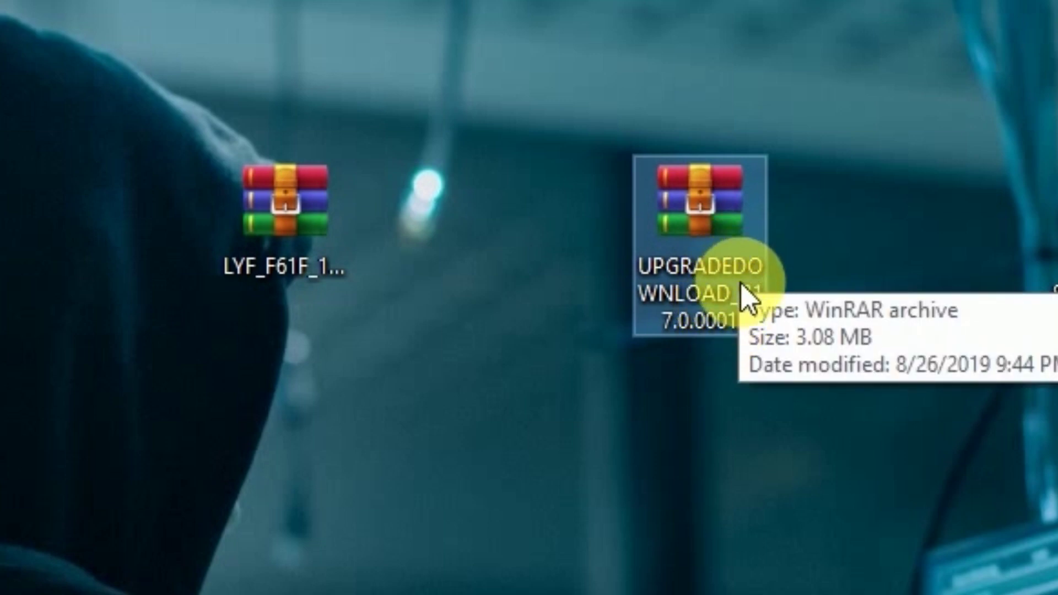
pyautogui.rightClick(673, 216)
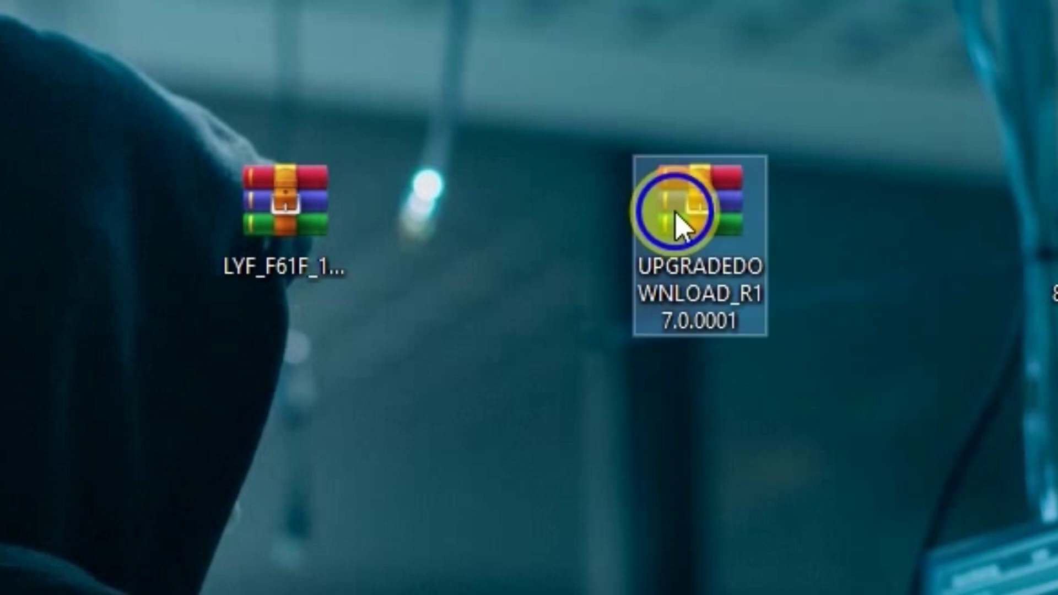
pyautogui.click(864, 378)
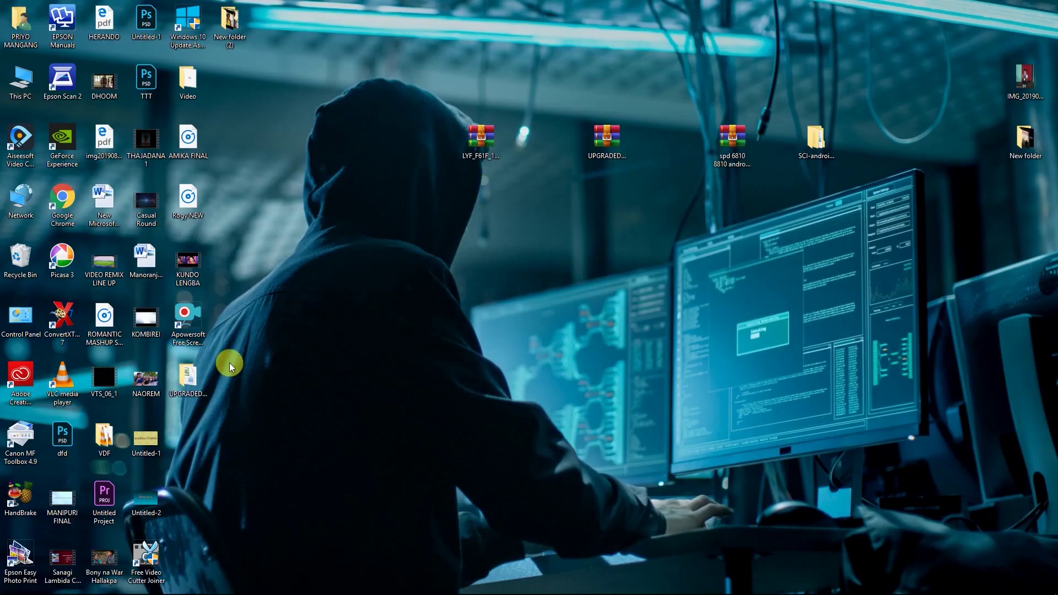
pyautogui.moveTo(179, 375); pyautogui.dragTo(593, 246)
pyautogui.moveTo(748, 399); pyautogui.dragTo(752, 401)
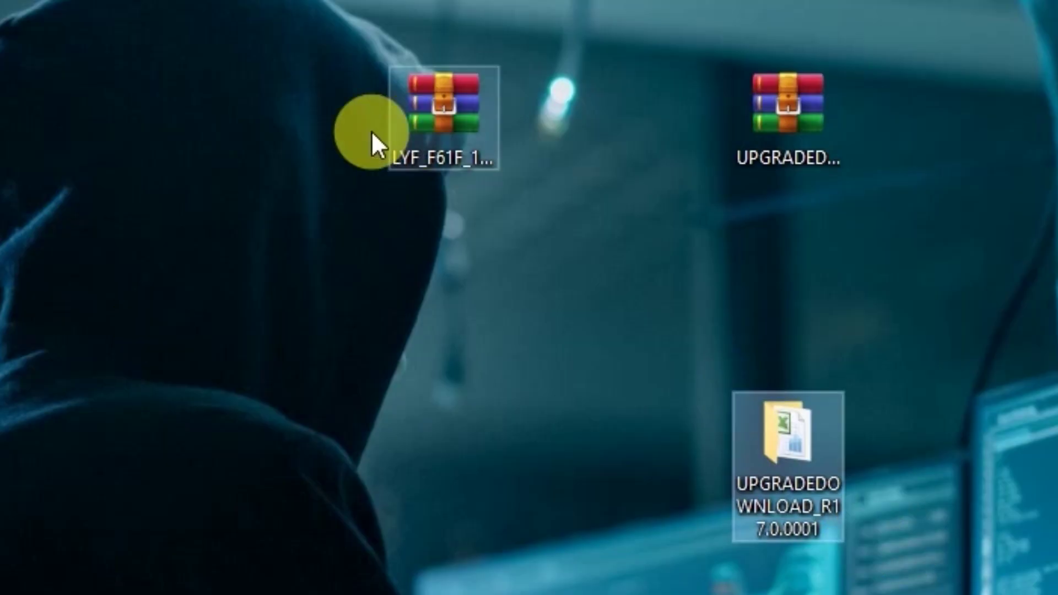
pyautogui.click(470, 353)
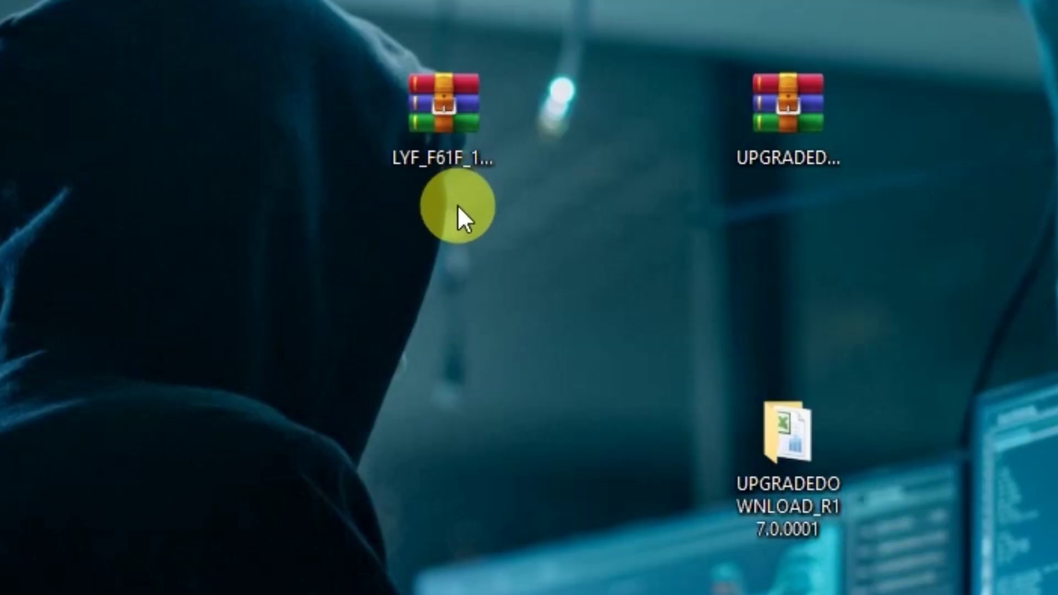
# Extract the LYF_F61F_140917_6.0_SPD archive to the desktop and place its folder beside the UPGRADEDOWNLOAD_R17.0.0001 folder.
pyautogui.click(444, 149)
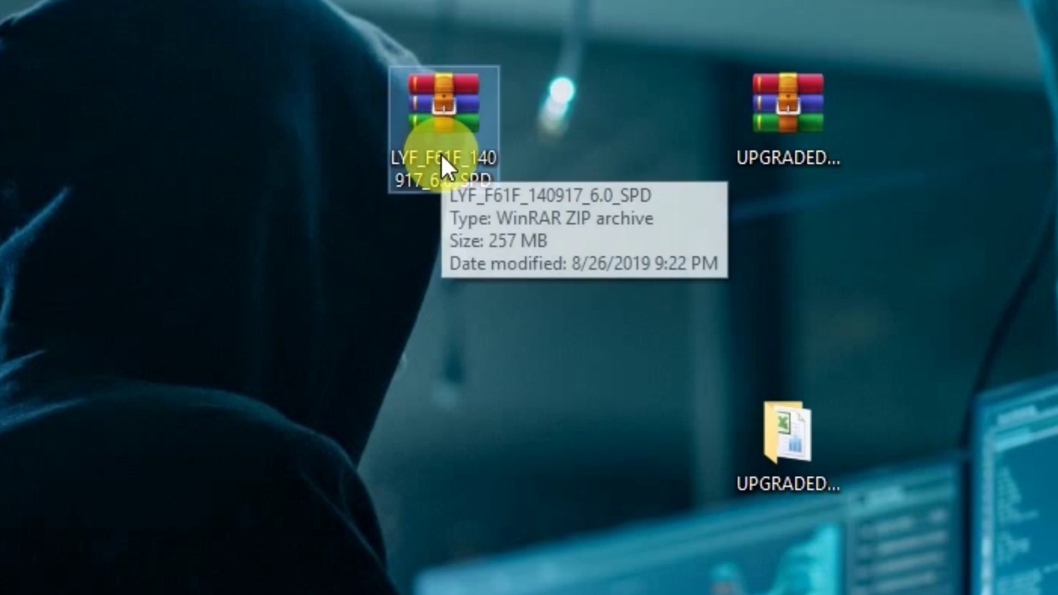
pyautogui.rightClick(435, 110)
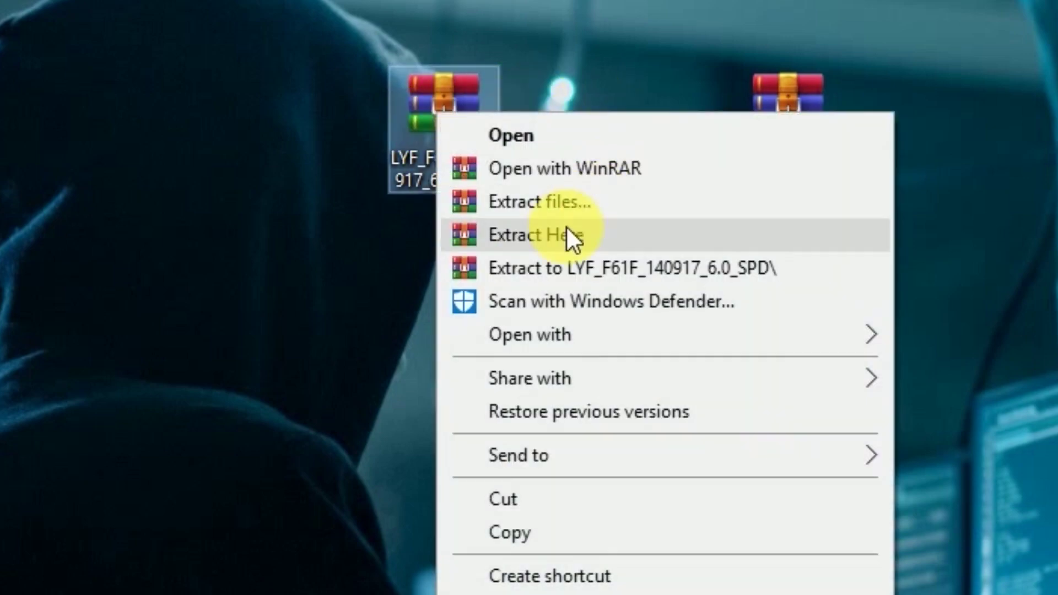
pyautogui.click(567, 235)
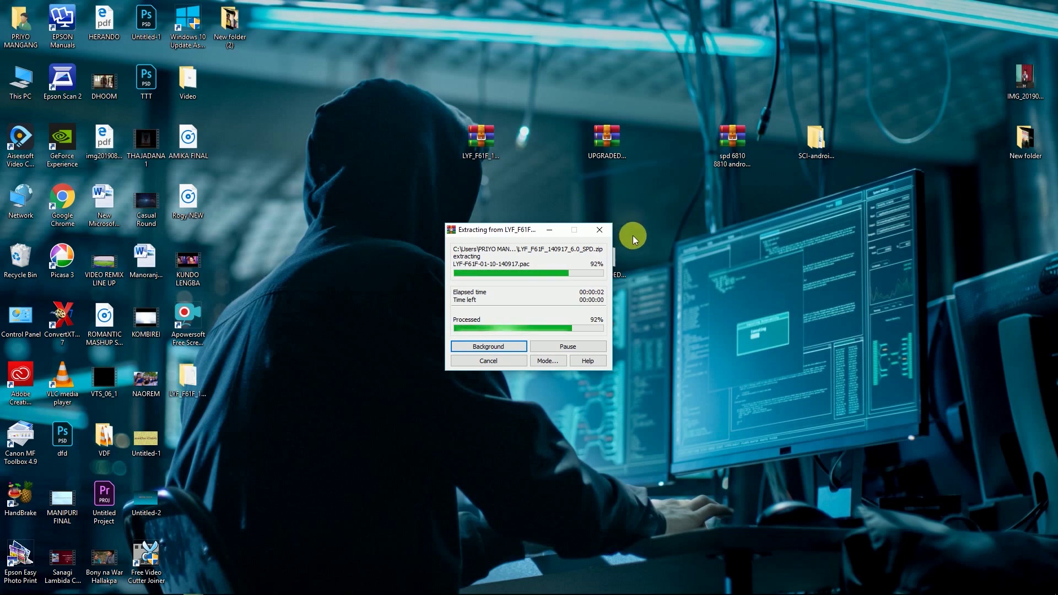
pyautogui.moveTo(187, 378); pyautogui.dragTo(529, 253)
pyautogui.click(573, 329)
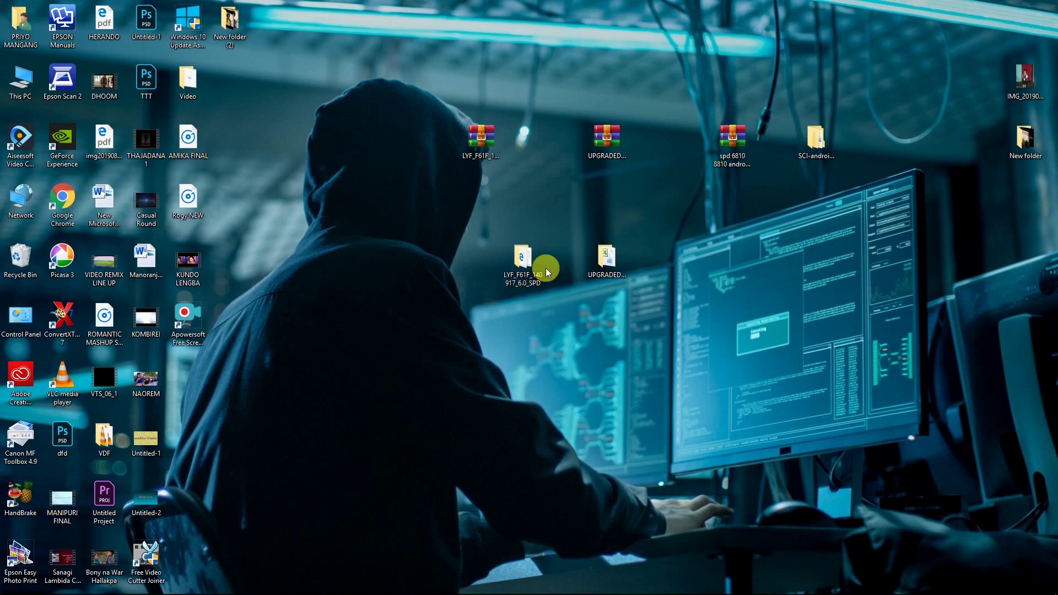
# Launch the UpgradeDownload application from the Bin folder of UPGRADEDOWNLOAD_R17.0.0001.
pyautogui.click(609, 288)
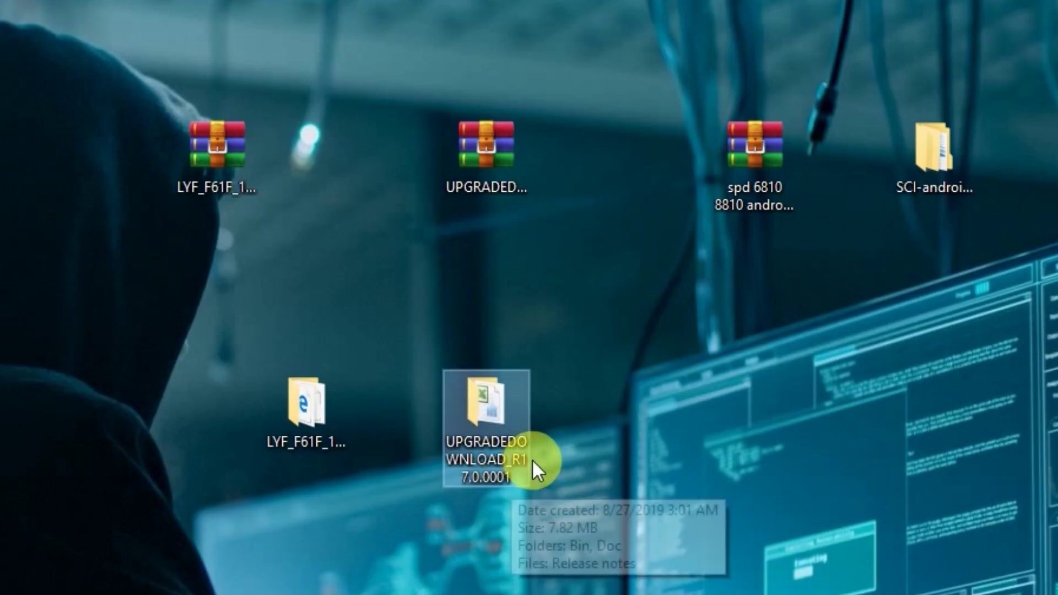
pyautogui.doubleClick(489, 398)
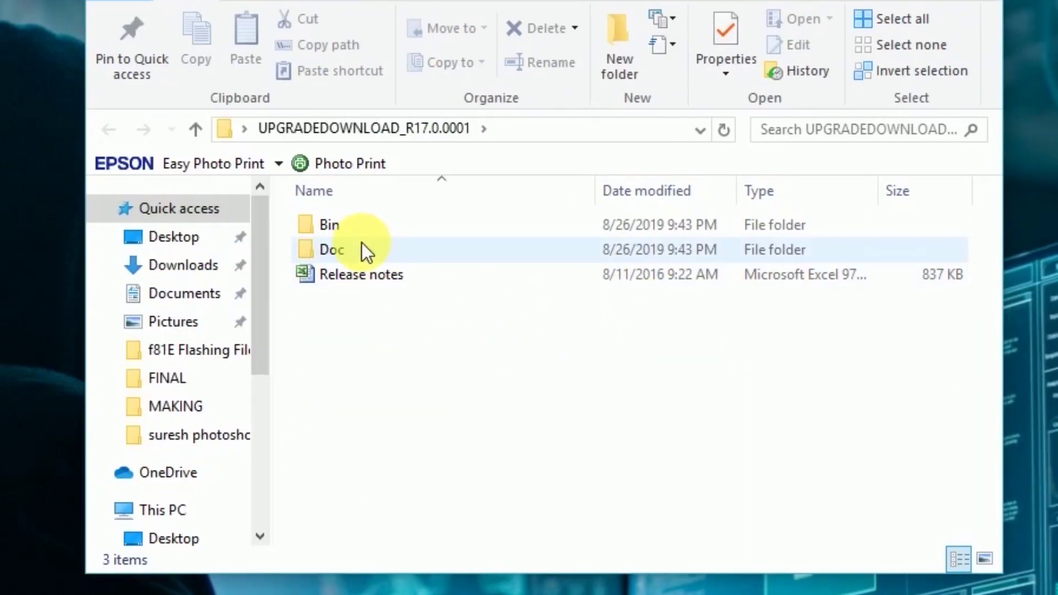
pyautogui.doubleClick(332, 230)
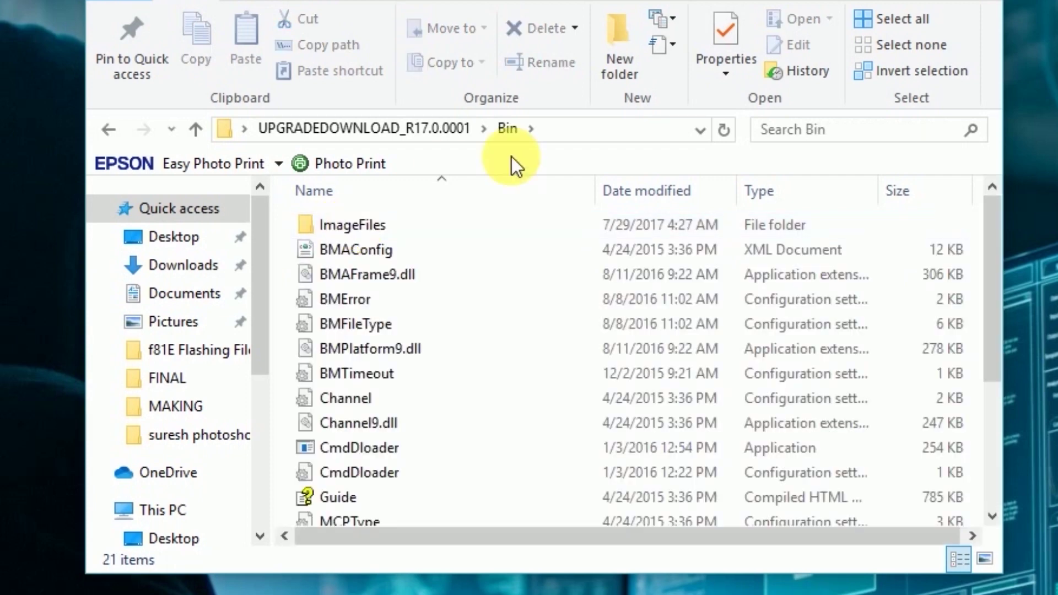
pyautogui.scroll(-3, 432, 424)
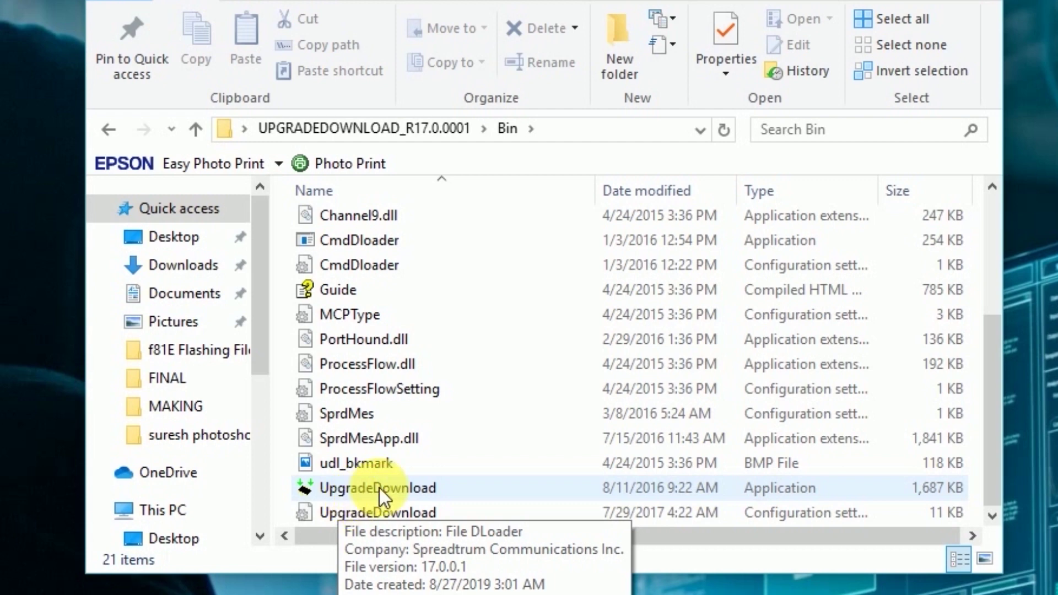
pyautogui.doubleClick(429, 492)
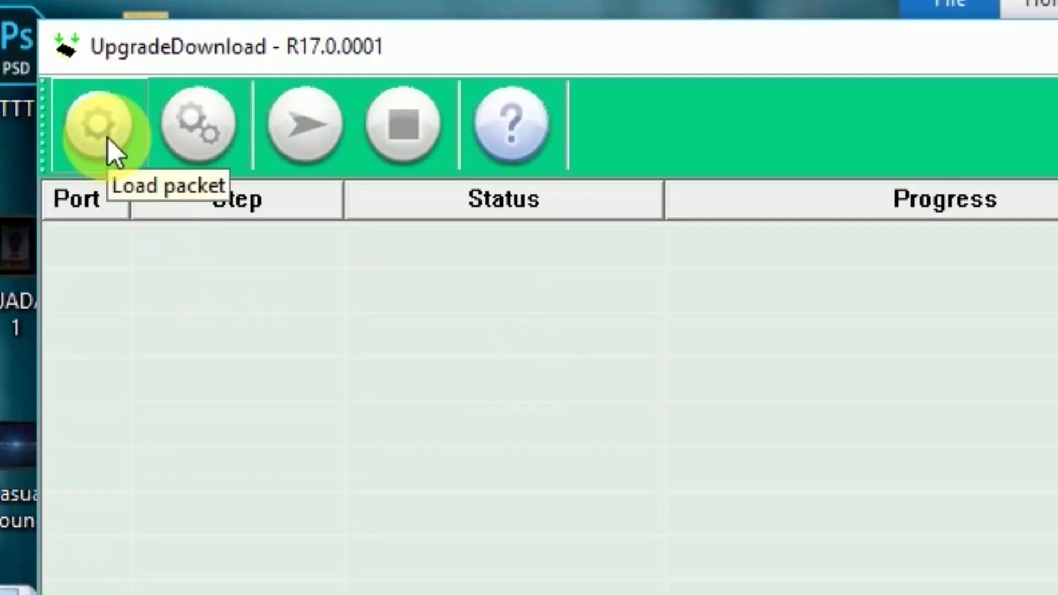
# Load the firmware packet LYF-F61F-01-10-140917.pac from the Firmware folder of LYF_F61F_140917_6.0_SPD on the desktop.
pyautogui.click(88, 111)
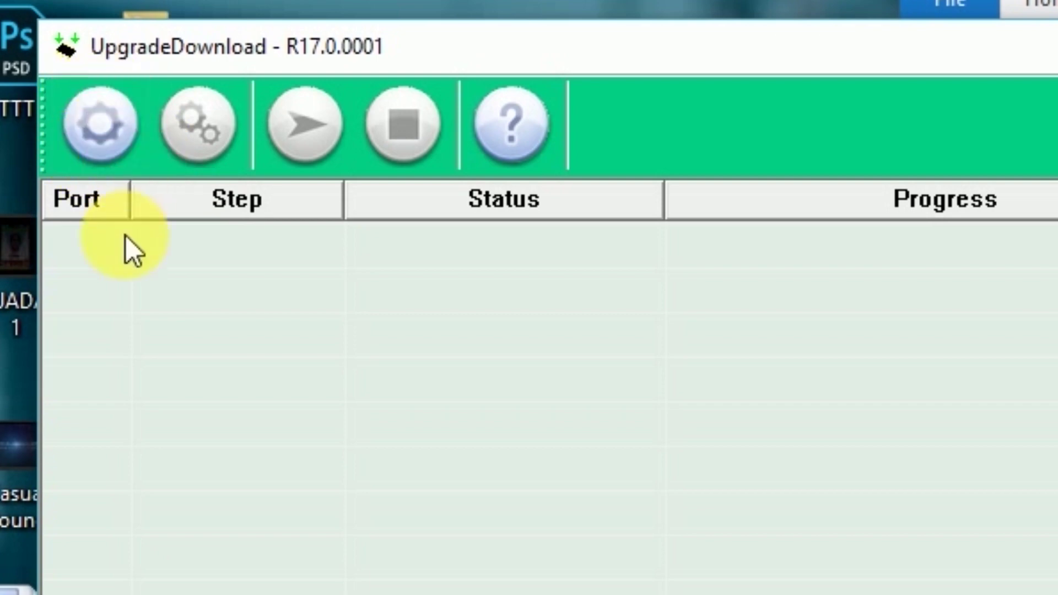
pyautogui.click(101, 124)
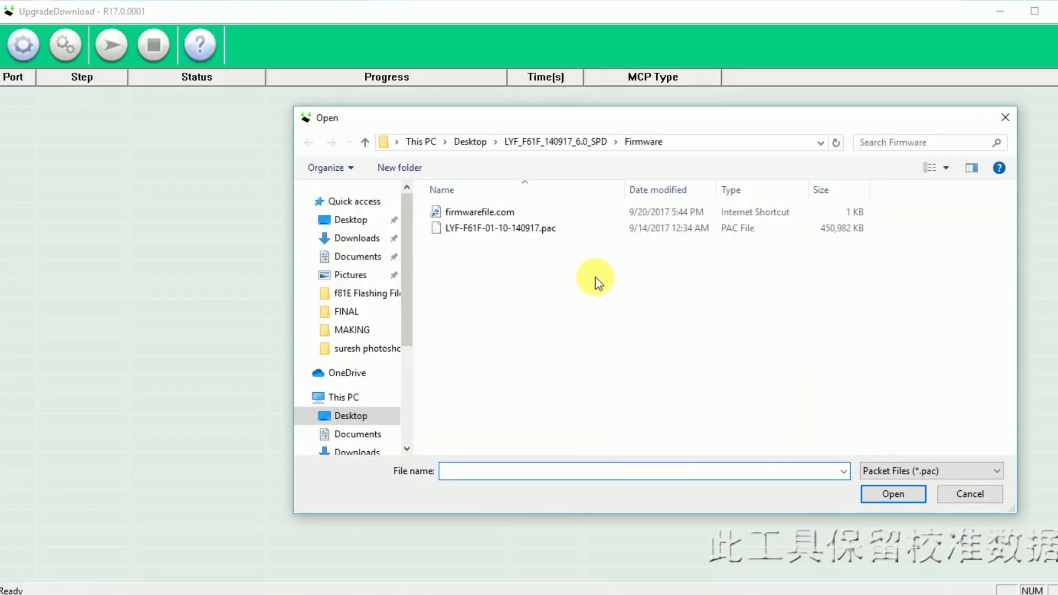
pyautogui.click(351, 222)
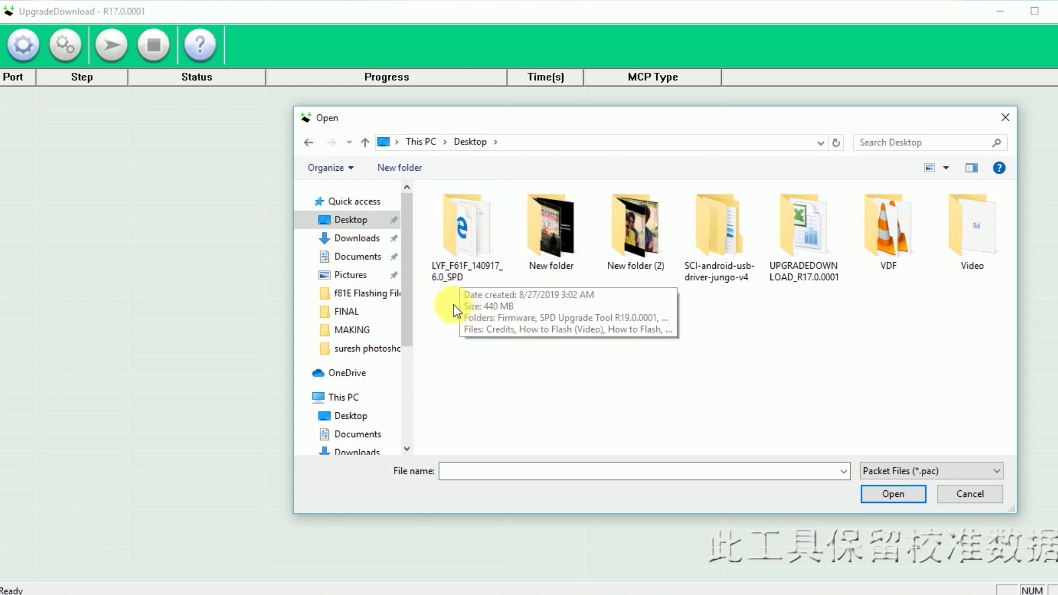
pyautogui.click(453, 264)
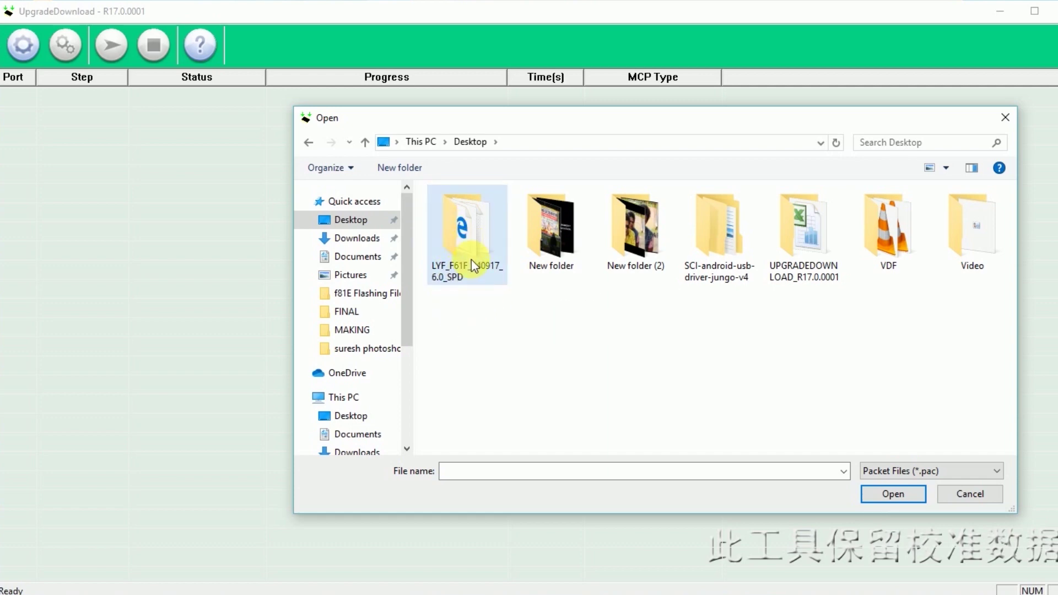
pyautogui.doubleClick(465, 234)
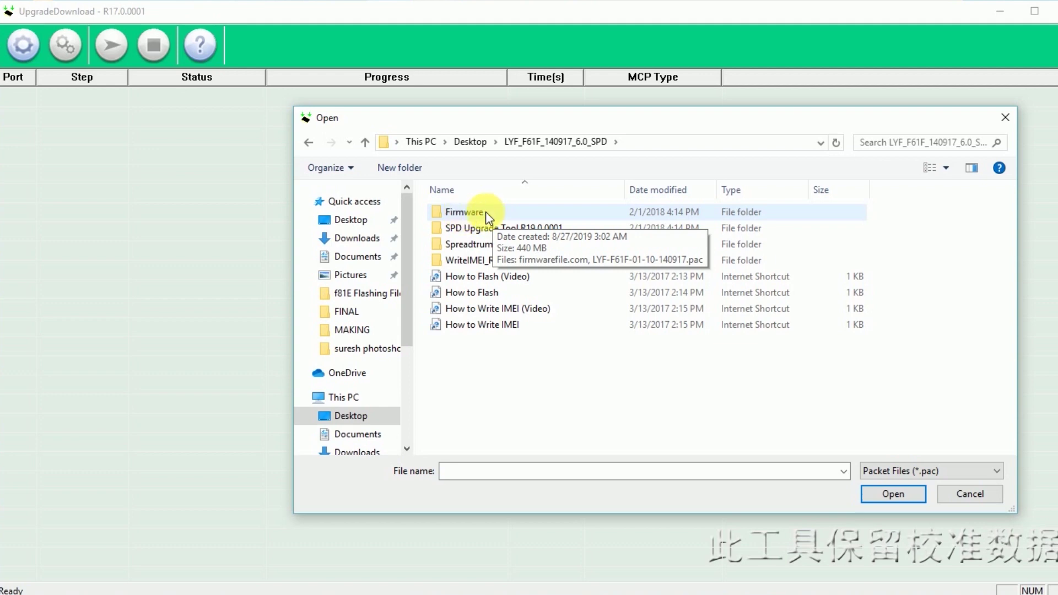
pyautogui.click(482, 214)
pyautogui.doubleClick(481, 215)
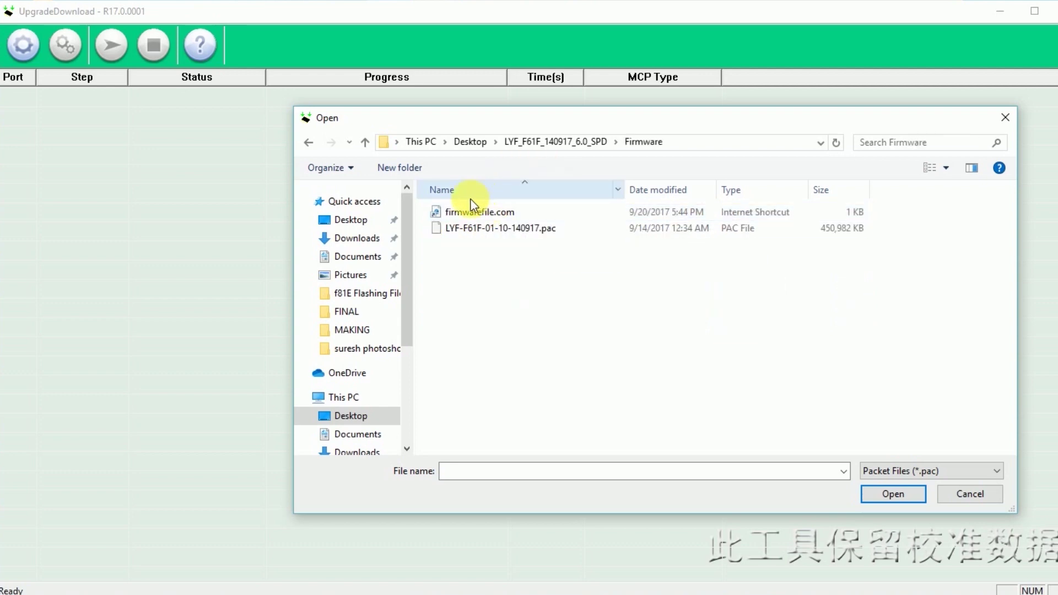
pyautogui.click(471, 237)
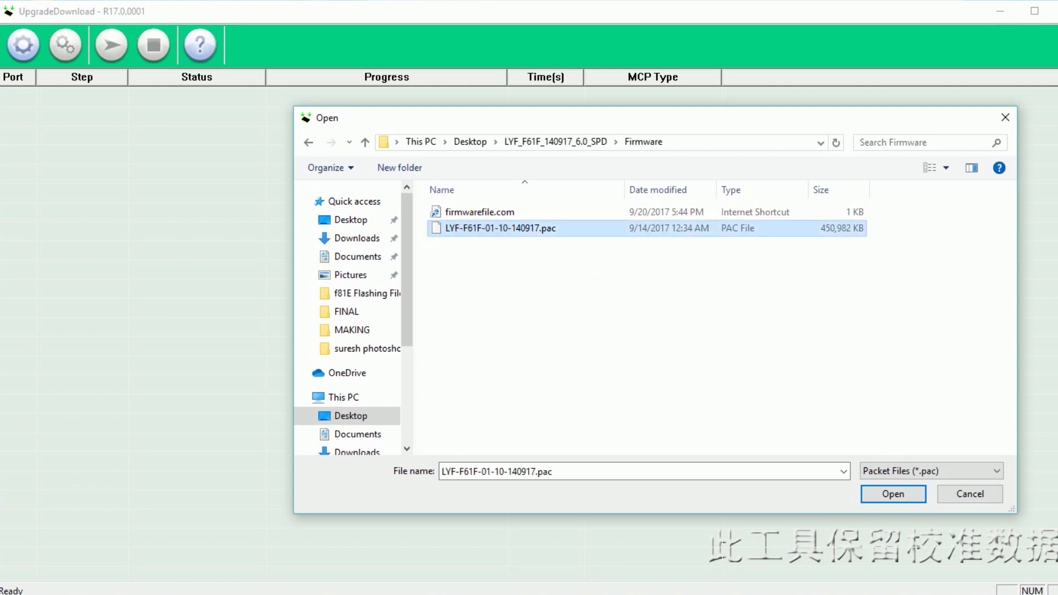
pyautogui.click(888, 496)
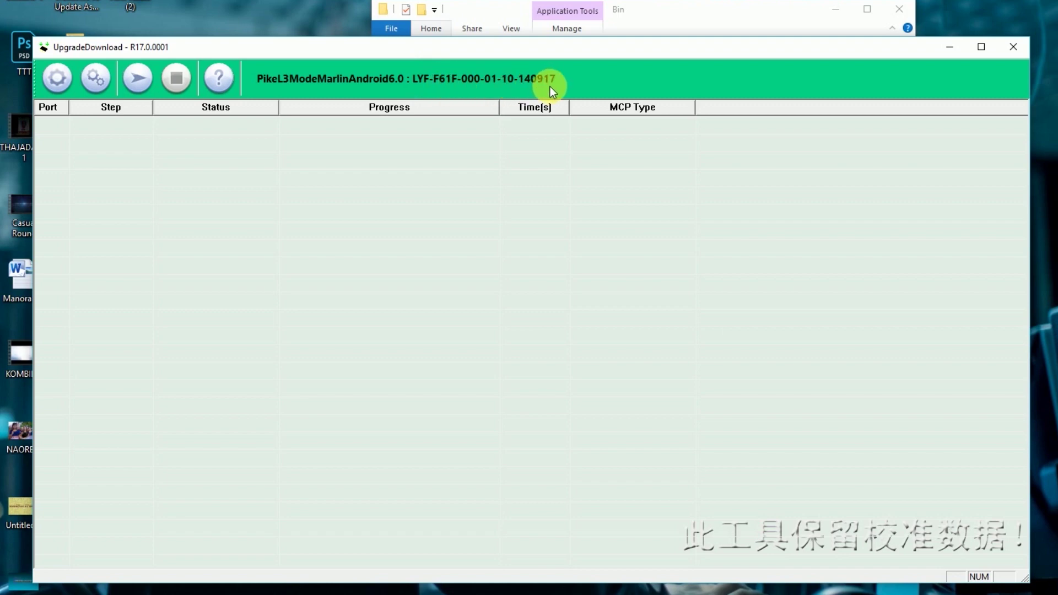
pyautogui.moveTo(448, 54); pyautogui.dragTo(530, 45)
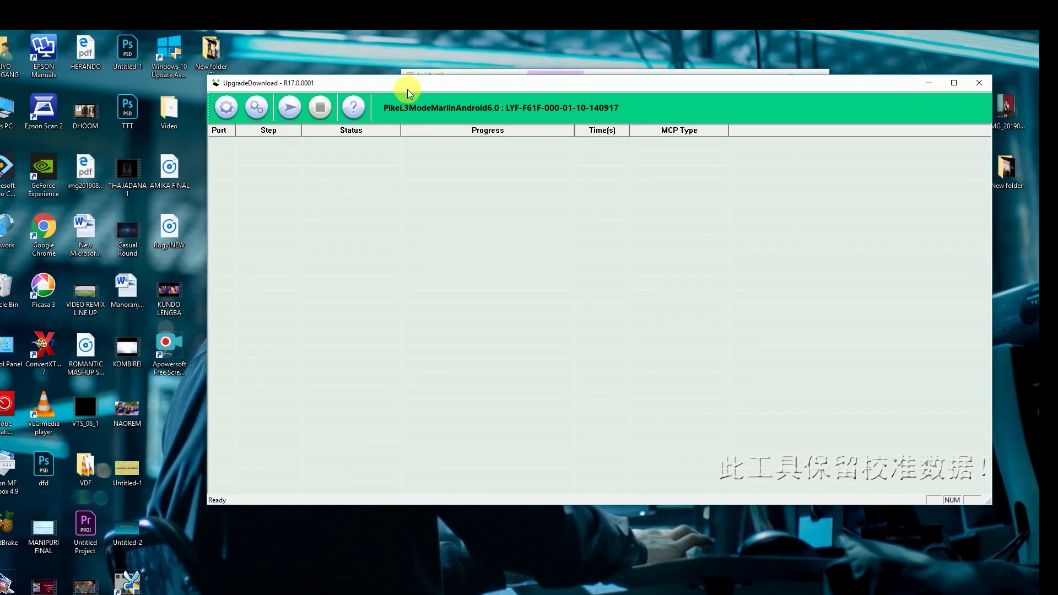
pyautogui.moveTo(417, 90)
pyautogui.mouseDown()
pyautogui.moveTo(413, 77)
pyautogui.moveTo(415, 86)
pyautogui.mouseUp()
pyautogui.rightClick(543, 32)
pyautogui.click(565, 63)
pyautogui.rightClick(548, 35)
pyautogui.click(568, 65)
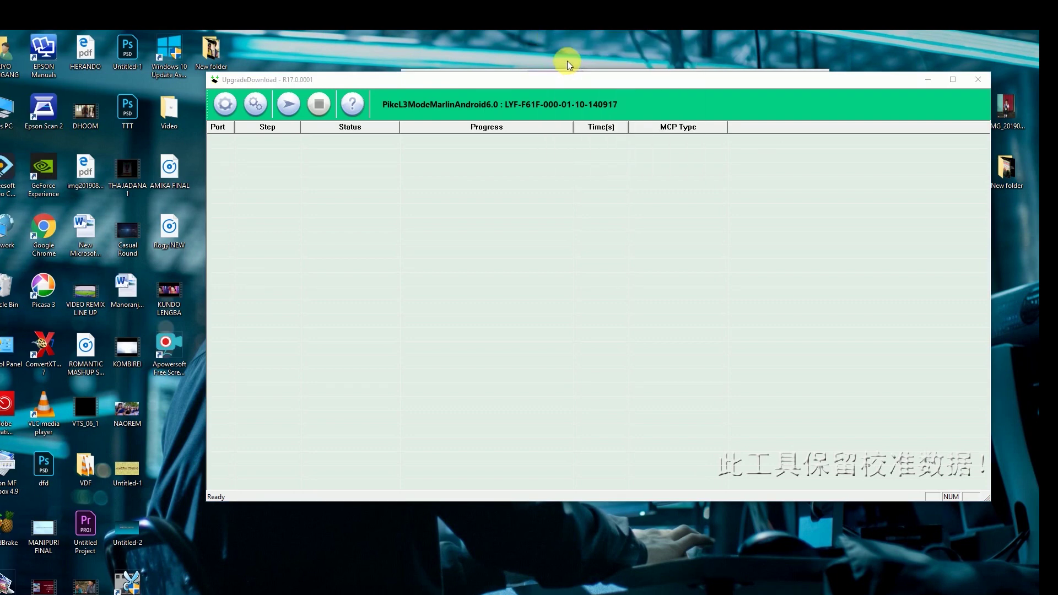
pyautogui.rightClick(552, 44)
pyautogui.click(577, 66)
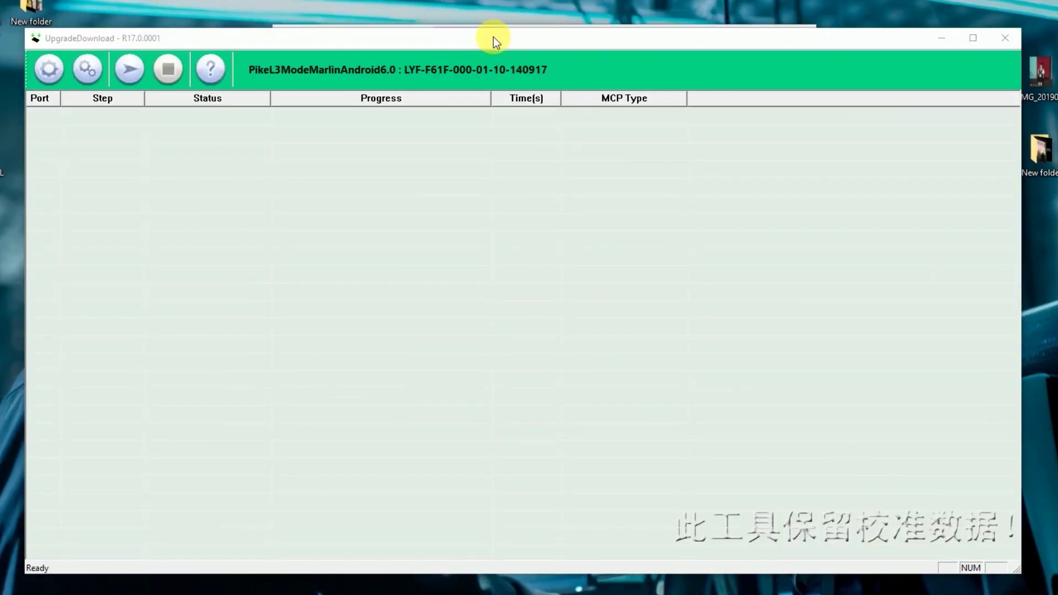
# Start downloading the loaded firmware packet to the phone.
pyautogui.click(128, 70)
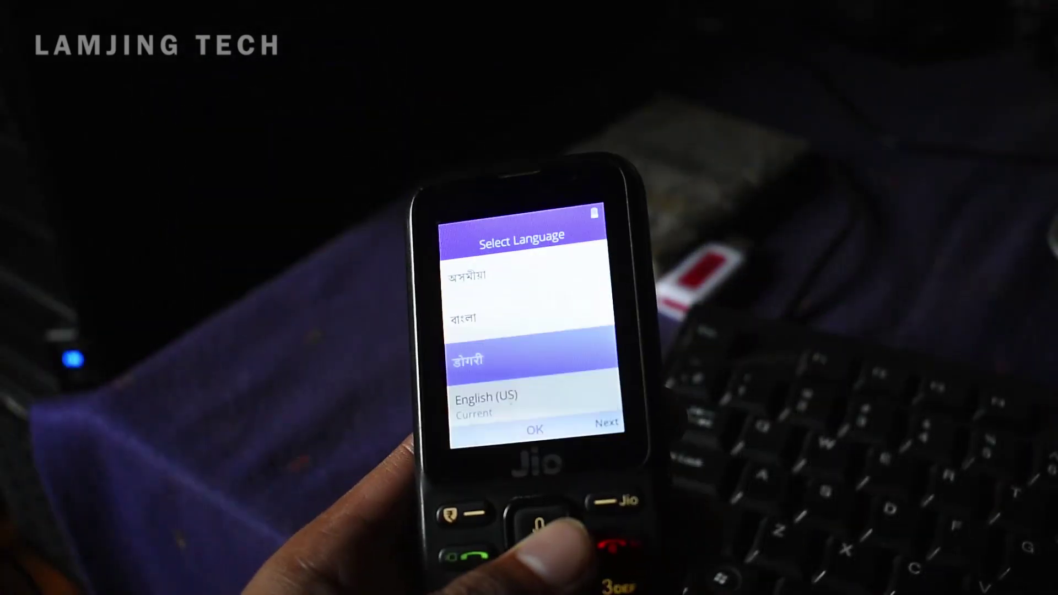
pyautogui.press('Down')
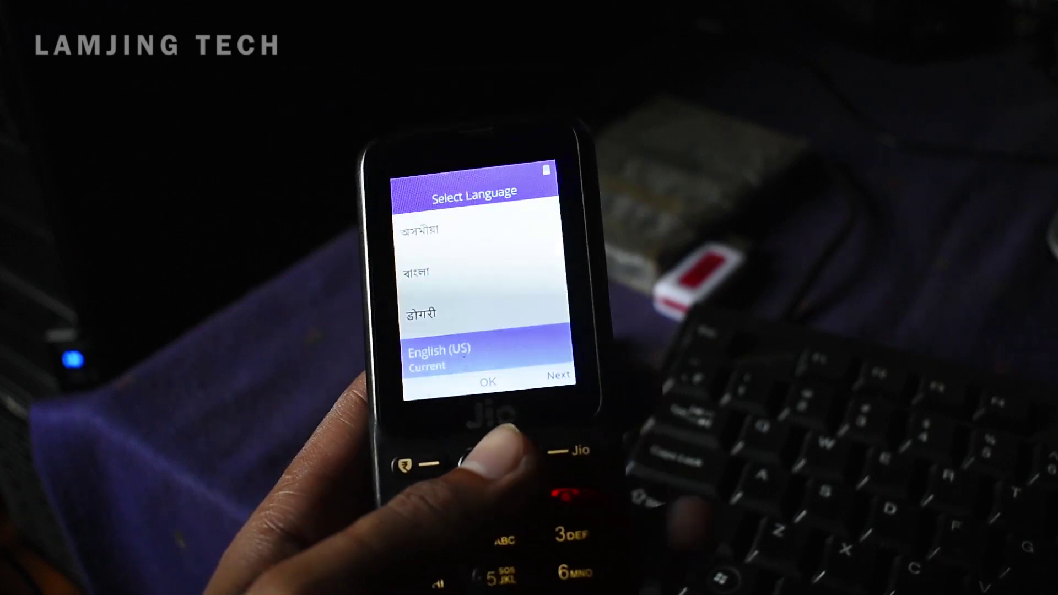
pyautogui.press('Down')
pyautogui.press('Up')
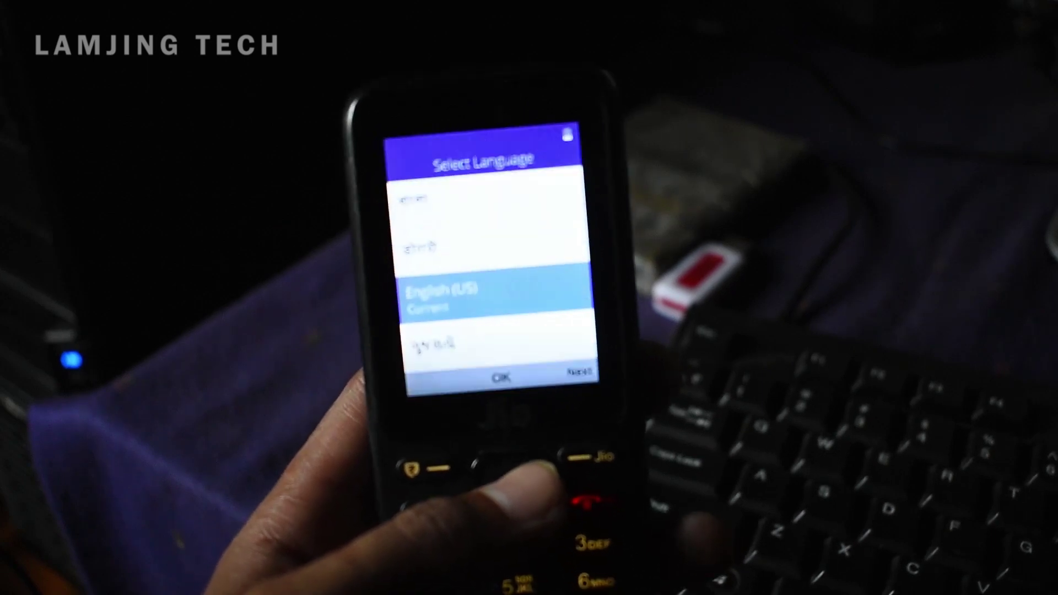
pyautogui.press('Return')
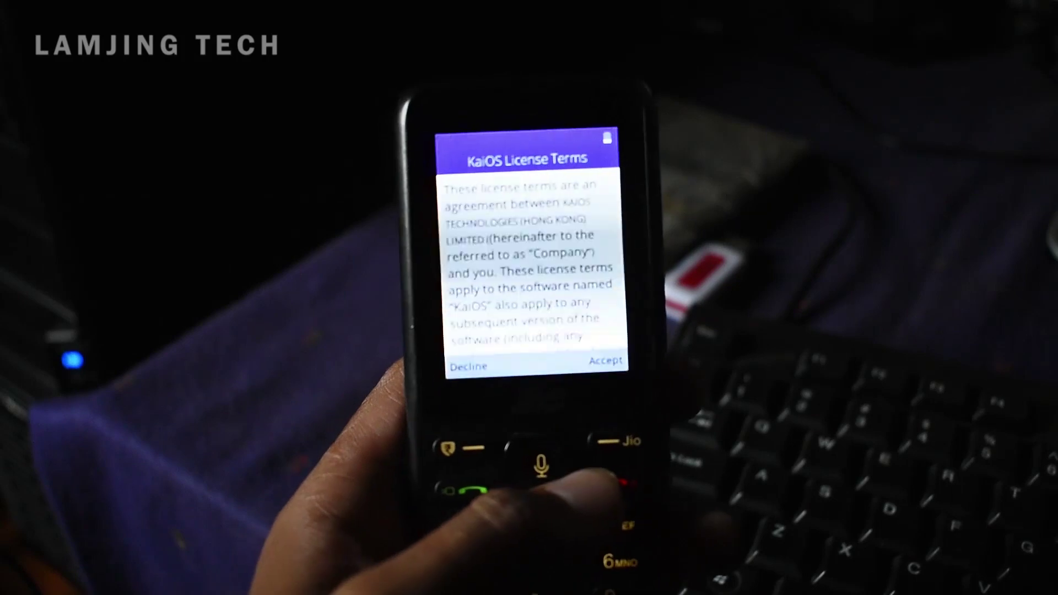
pyautogui.press('Return')
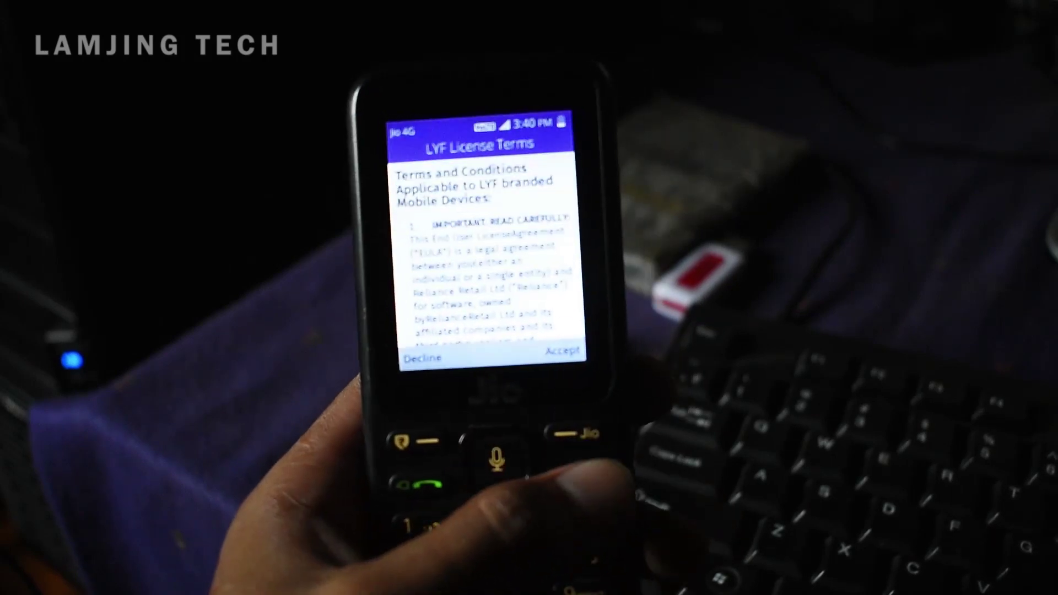
pyautogui.press('Return')
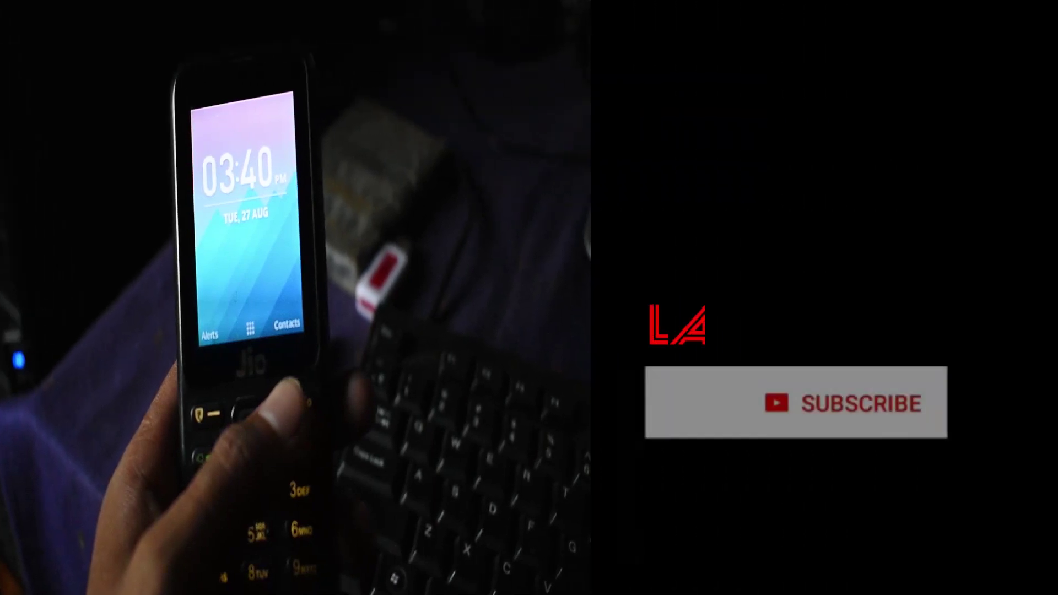